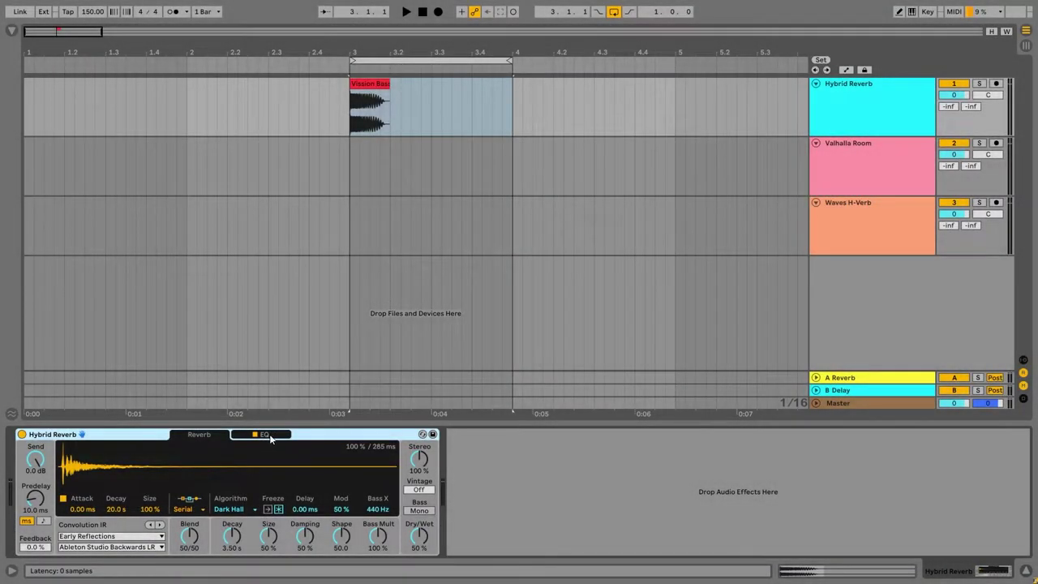
- Turn off the EQ section of the Hybrid Reverb device
left_click(268, 436)
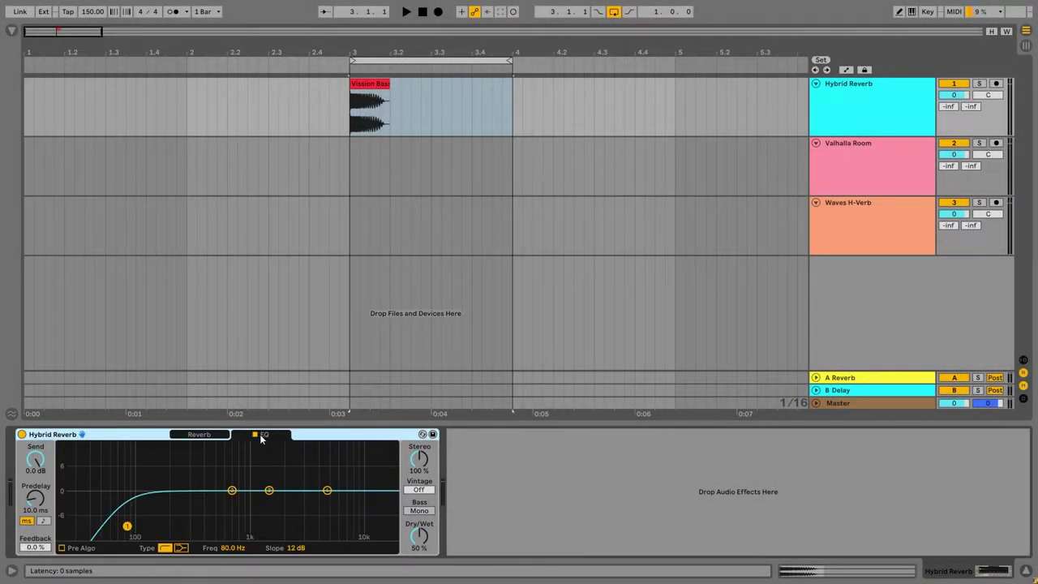
left_click(254, 435)
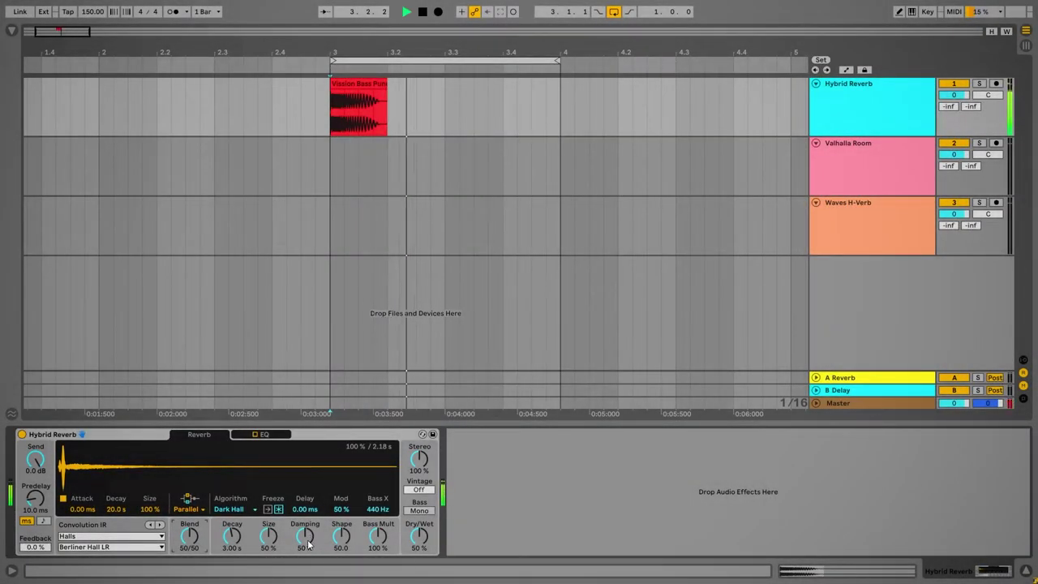
- Set Shape to 100, Bass Mult to 400 % and Damping to 52 %, trying Damping at its 100 % and 0 % extremes
left_click_drag(306, 545, 307, 503)
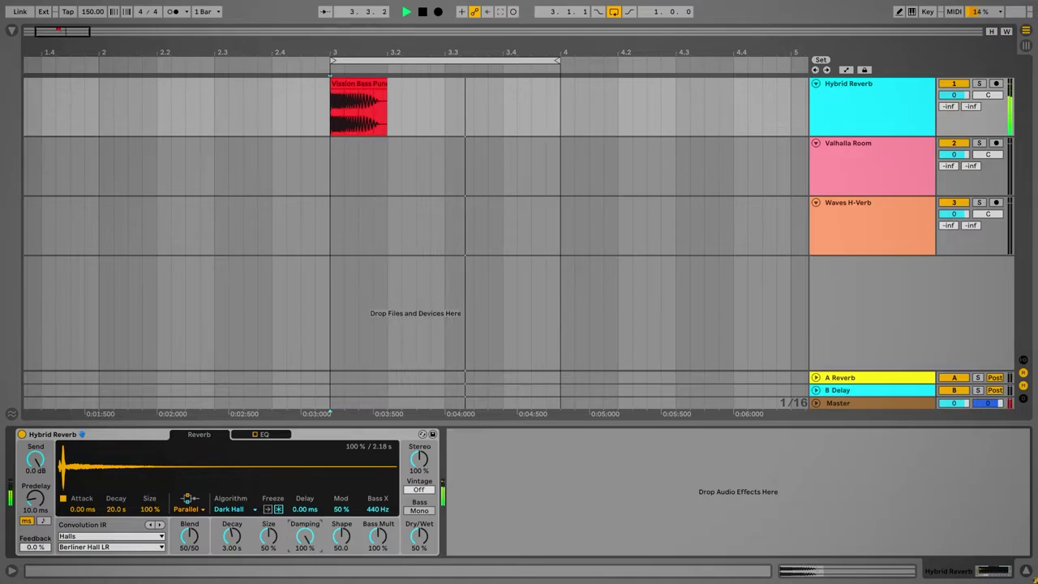
left_click(342, 537)
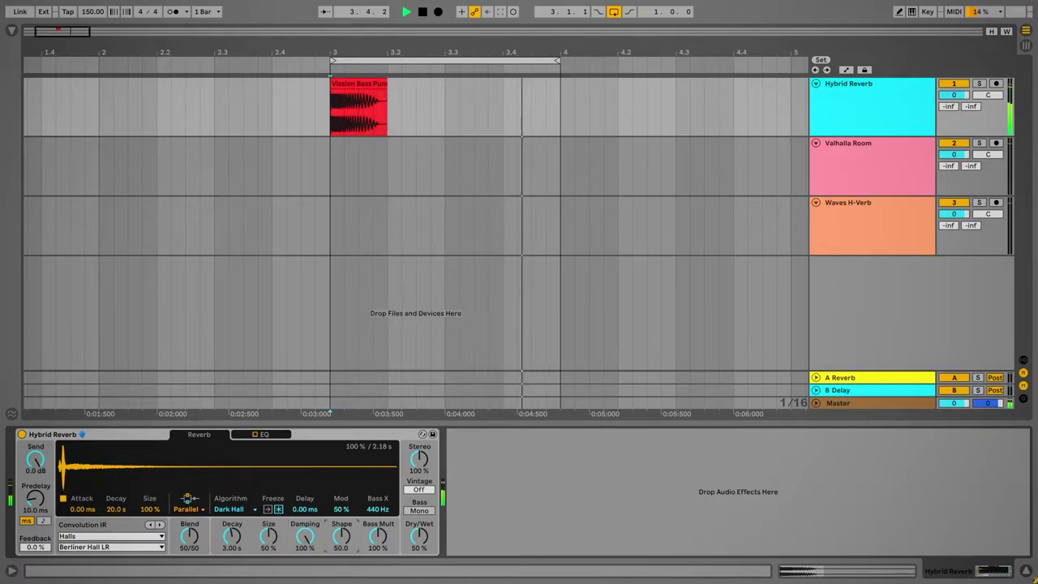
left_click_drag(342, 537, 341, 494)
left_click_drag(305, 537, 305, 583)
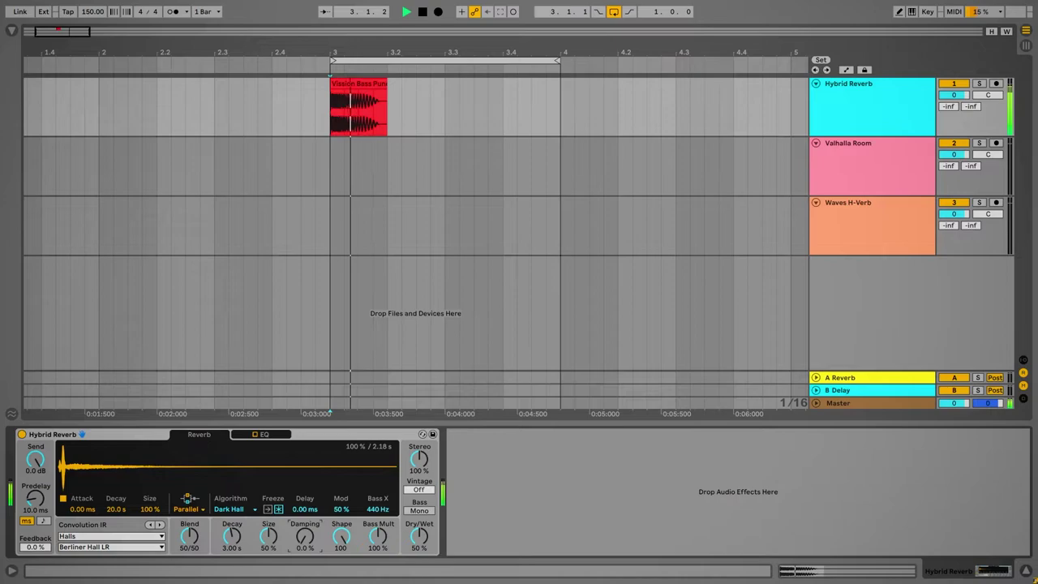
left_click_drag(341, 537, 382, 495)
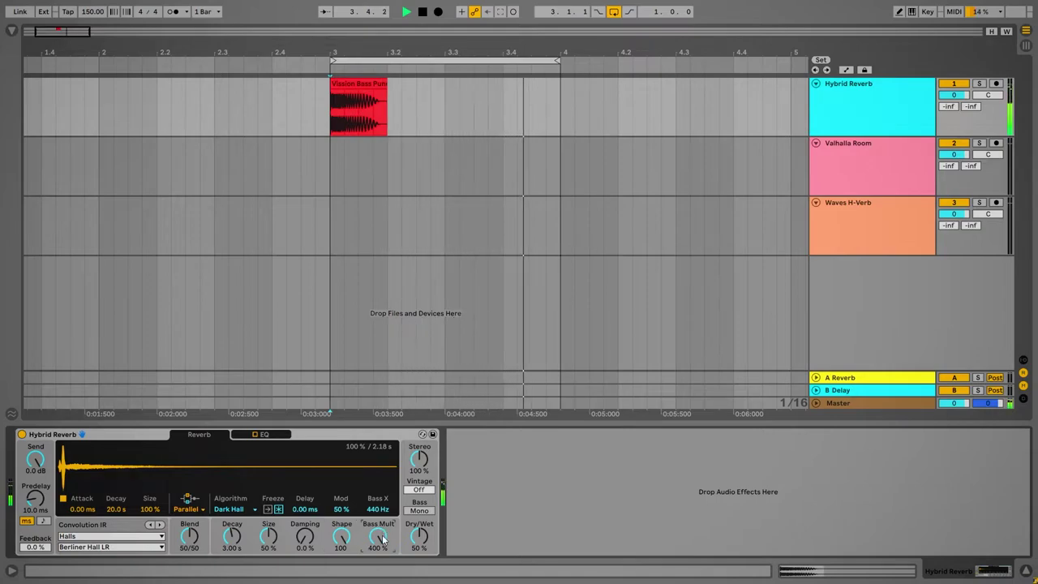
left_click_drag(305, 536, 305, 494)
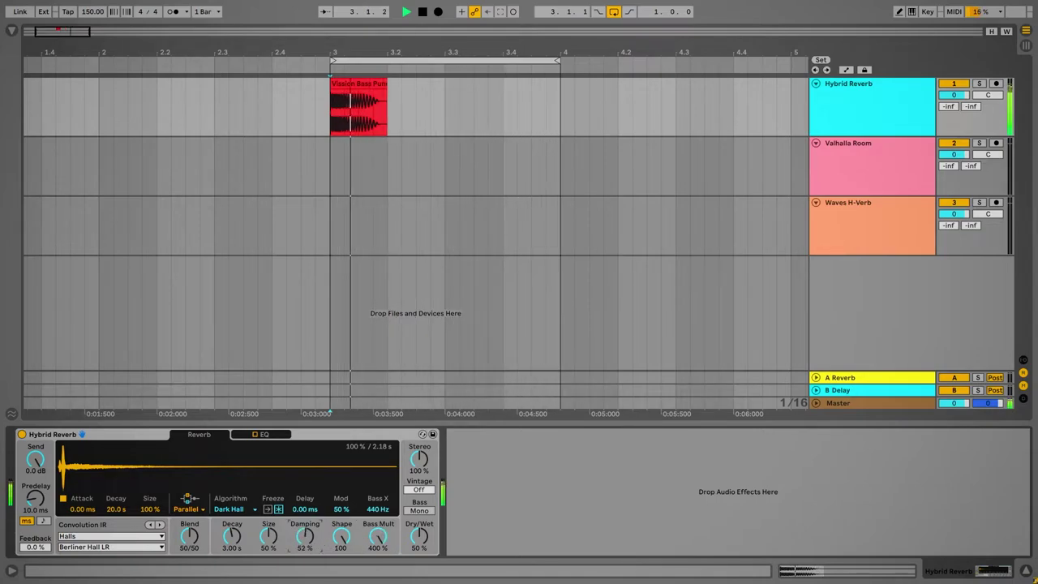
- Try the algorithmic reverb's Size at 100 % and 0 %, and reset it to its default of 50 %
left_click_drag(273, 536, 273, 496)
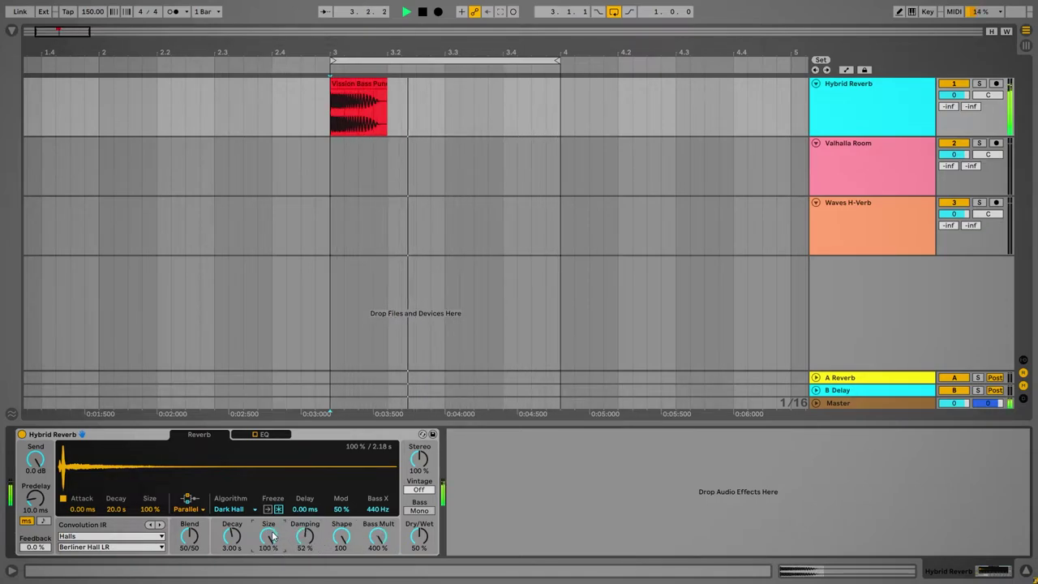
left_click_drag(273, 537, 273, 582)
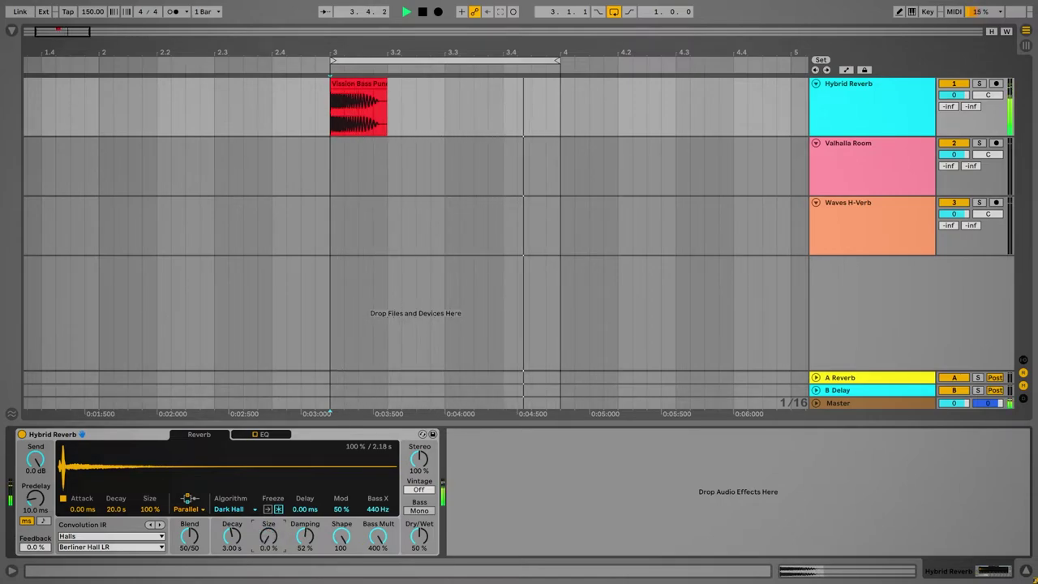
double_click(271, 536)
- Stop playback, change the reverb algorithm to Quartz and restart the loop
key("space")
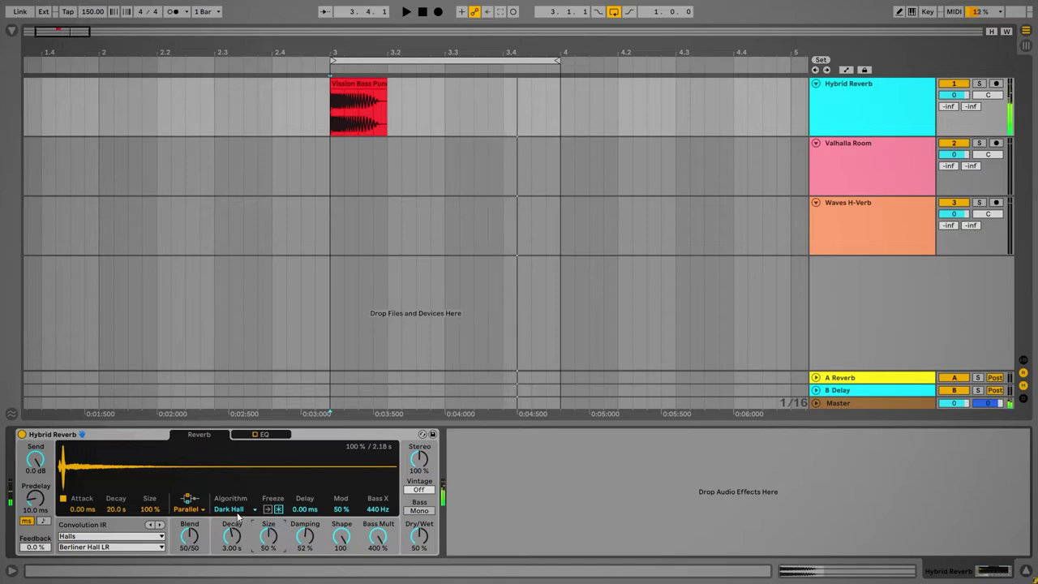
left_click(235, 509)
left_click(235, 470)
key("space")
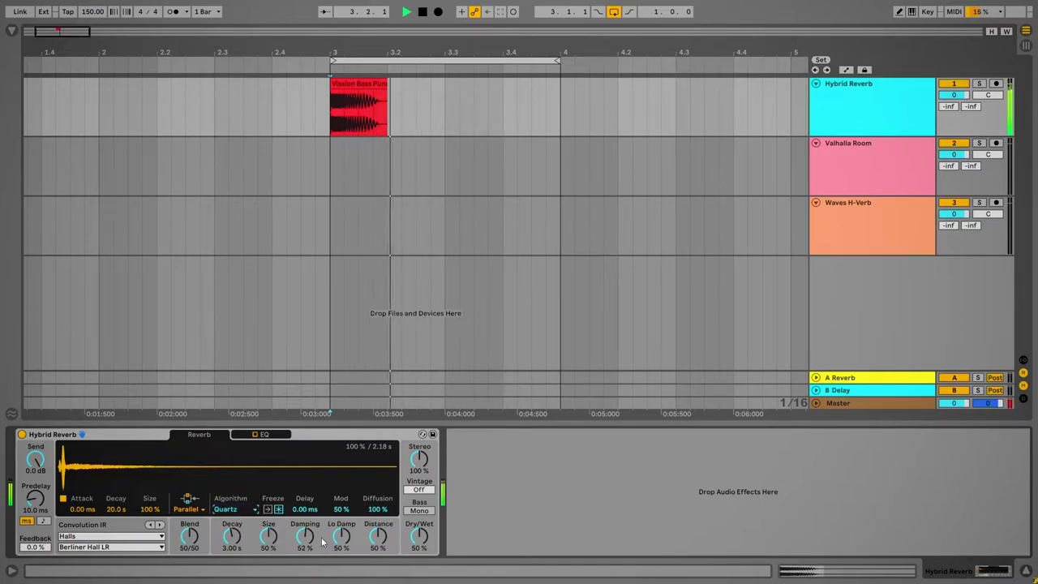
- Set the reverb routing to Algo and audition the clip with repeated restarts
left_click(187, 510)
left_click(195, 514)
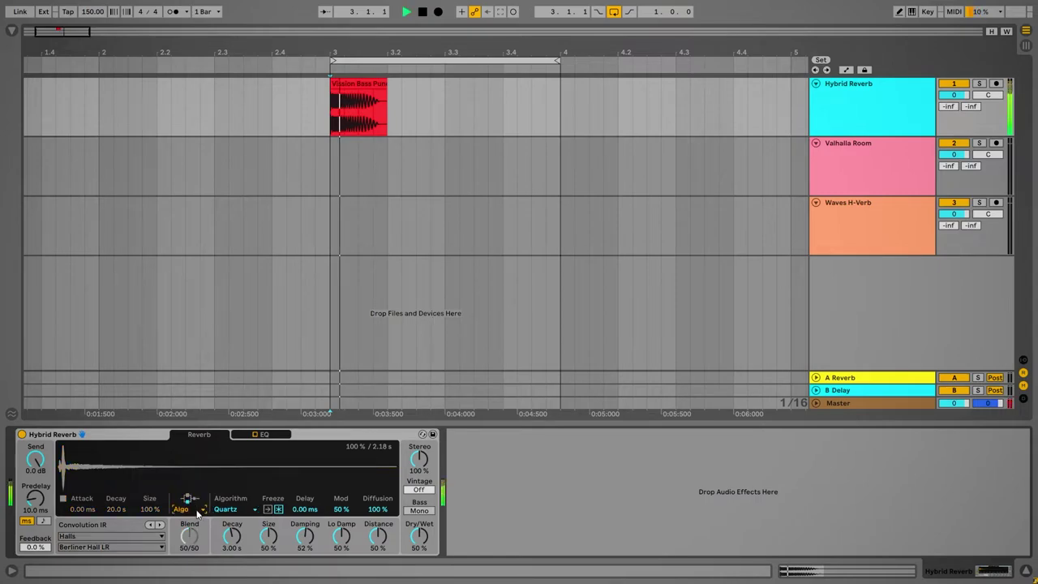
key("space")
key("space")
key("space")
key("space")
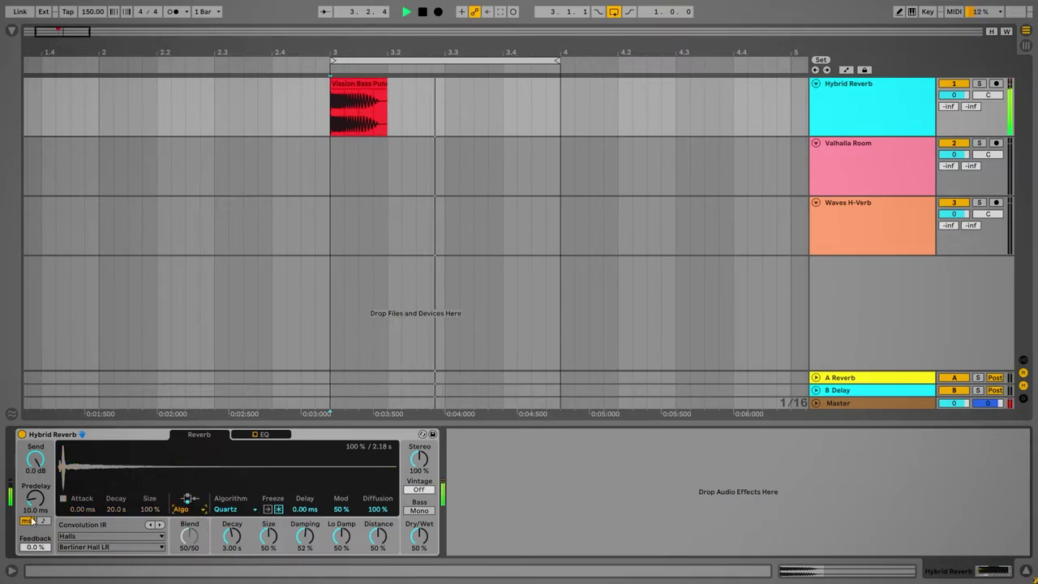
- Raise the Predelay to 224 ms and audition the clip with repeated restarts
left_click_drag(35, 500, 35, 451)
key("space")
key("space")
key("space")
key("space")
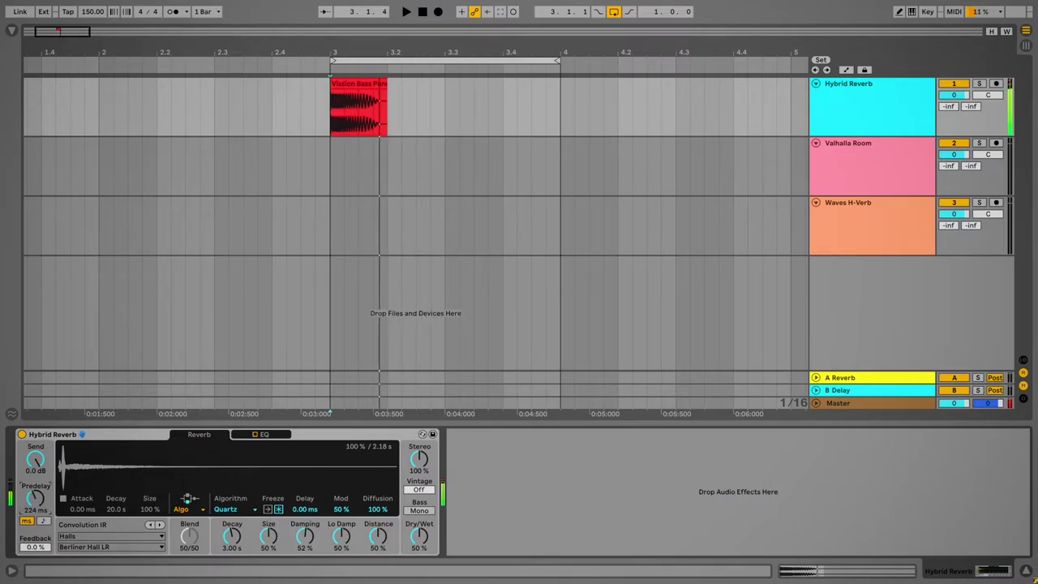
- Lower the Predelay to 0.00 ms and audition the clip again
left_click_drag(35, 498, 35, 556)
key("space")
key("space")
key("space")
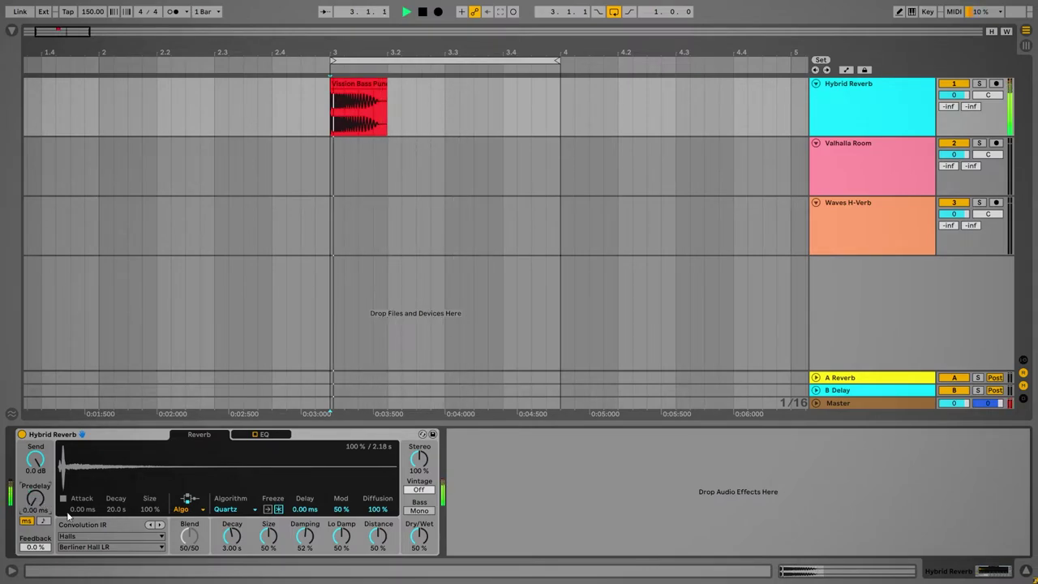
key("space")
key("space")
key("space")
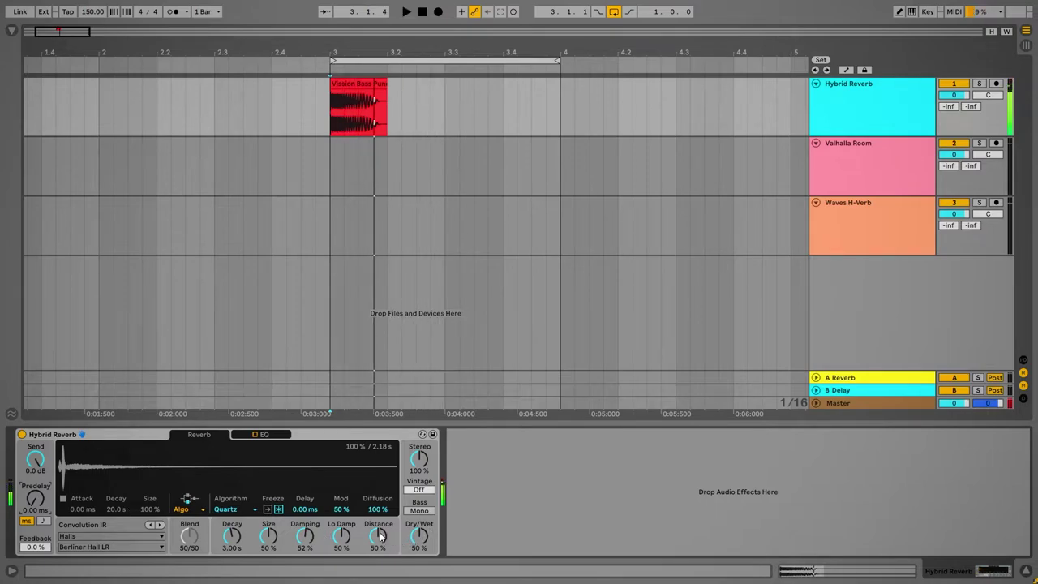
- Audition the Quartz reverb with Distance at 0 %, and raise Distance to 100 %
left_click_drag(381, 537, 378, 576)
key("space")
key("space")
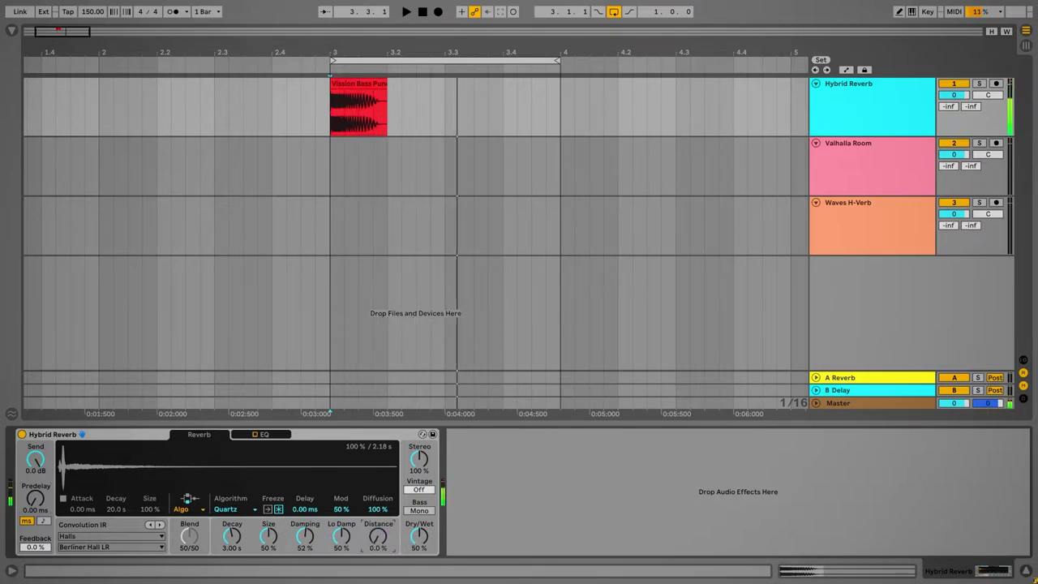
key("space")
key("space")
left_click_drag(376, 537, 378, 478)
- Try the Shimmer, Tides and Prism reverb algorithms in turn on the bass clip
left_click(227, 507)
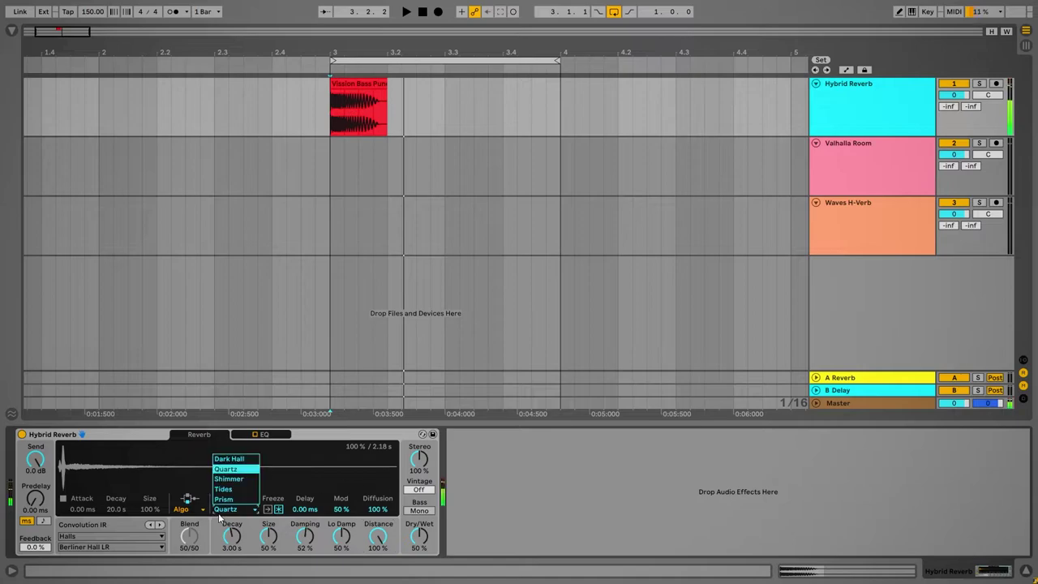
left_click(233, 479)
key("space")
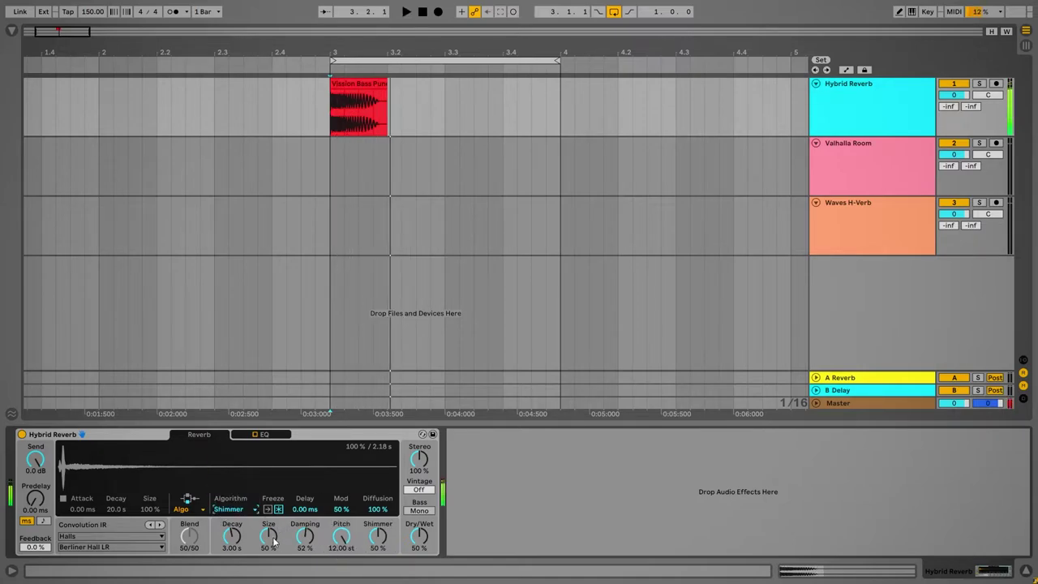
left_click(228, 509)
left_click(244, 489)
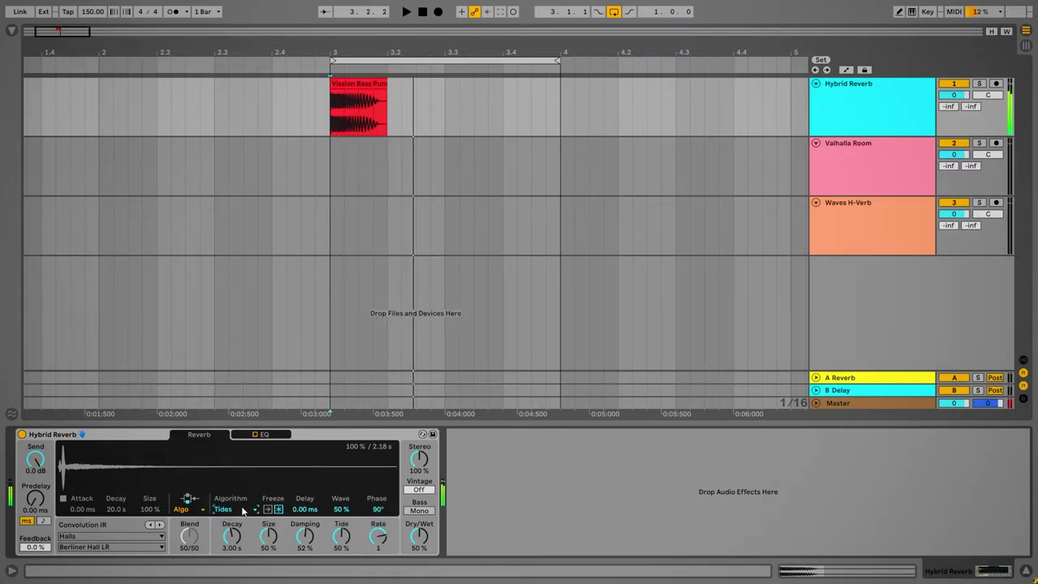
left_click(243, 510)
left_click(227, 498)
- Compare the Dark Hall and Quartz algorithms, finish on Dark Hall and open the reverb routing choices
left_click(235, 509)
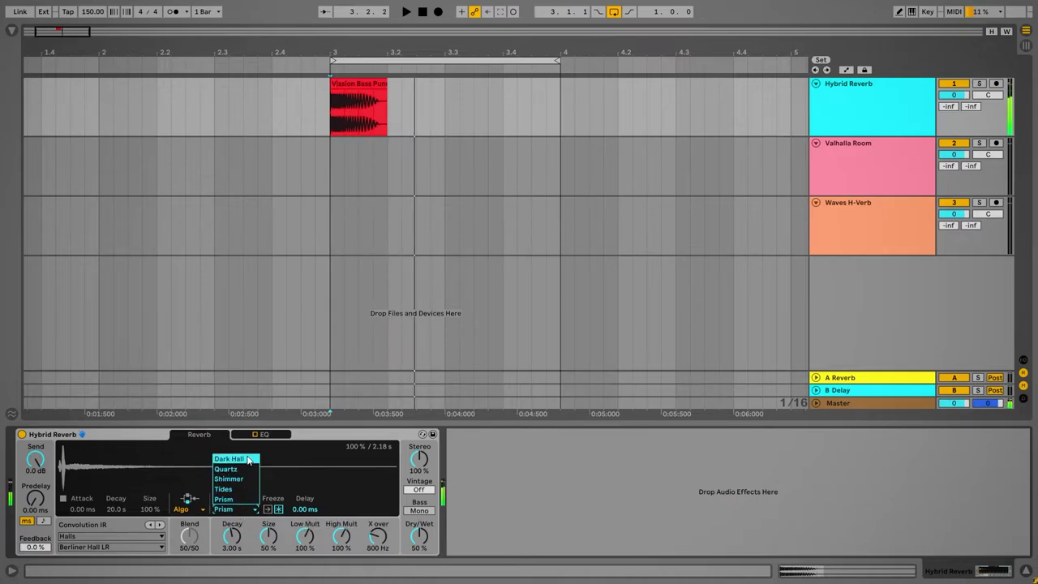
left_click(249, 460)
left_click(231, 509)
left_click(227, 469)
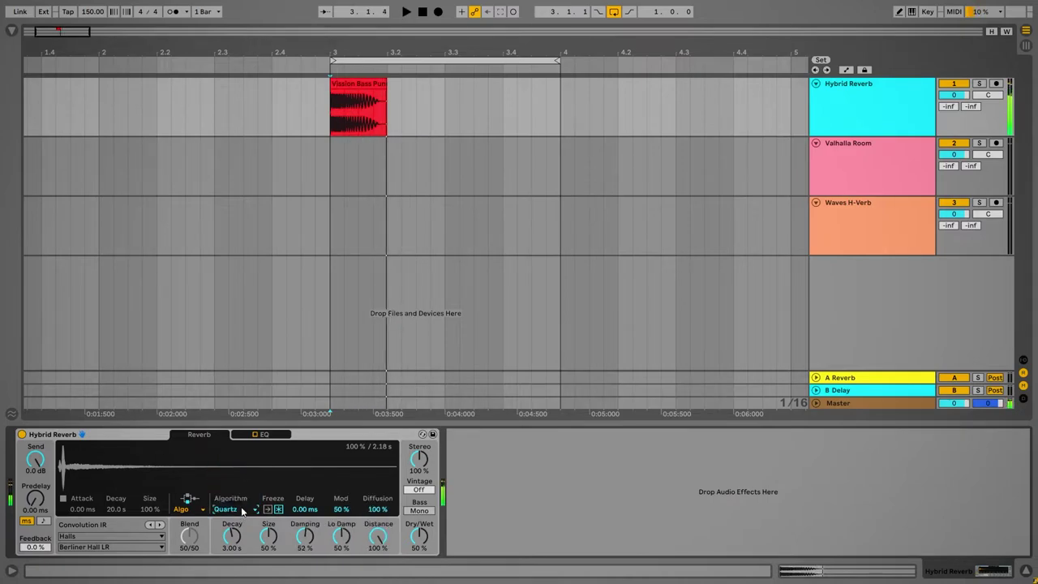
left_click(241, 510)
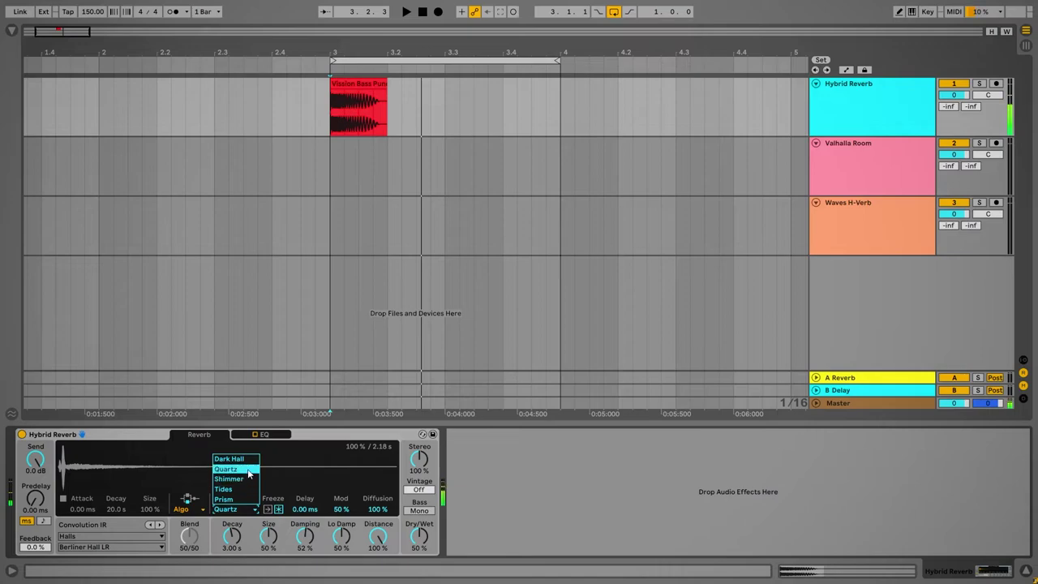
left_click(234, 459)
left_click(185, 510)
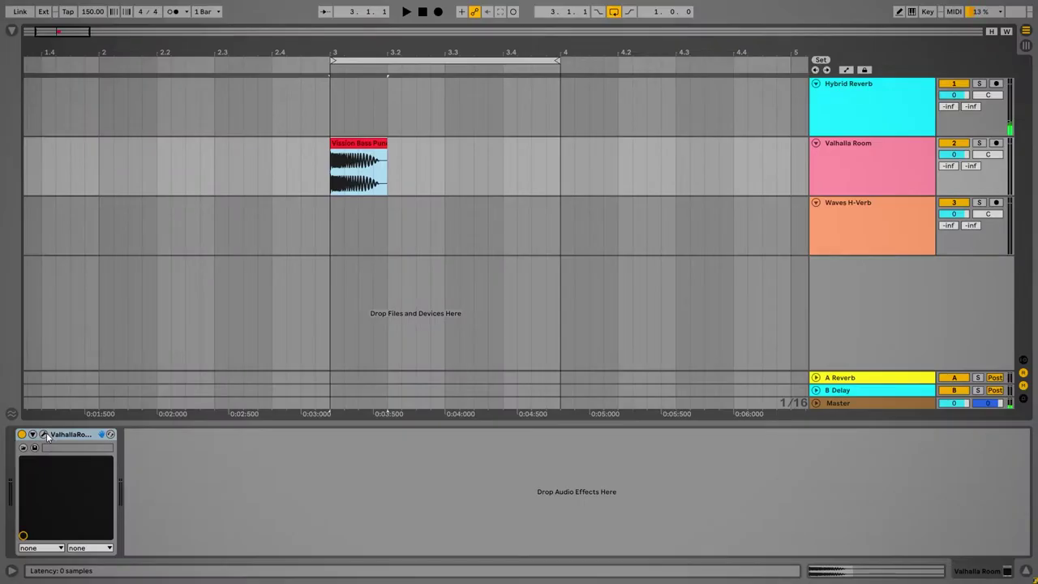
- Open the ValhallaRoom plugin window on the Valhalla Room track, move it to the middle of the arrangement and audition the clip
left_click(49, 436)
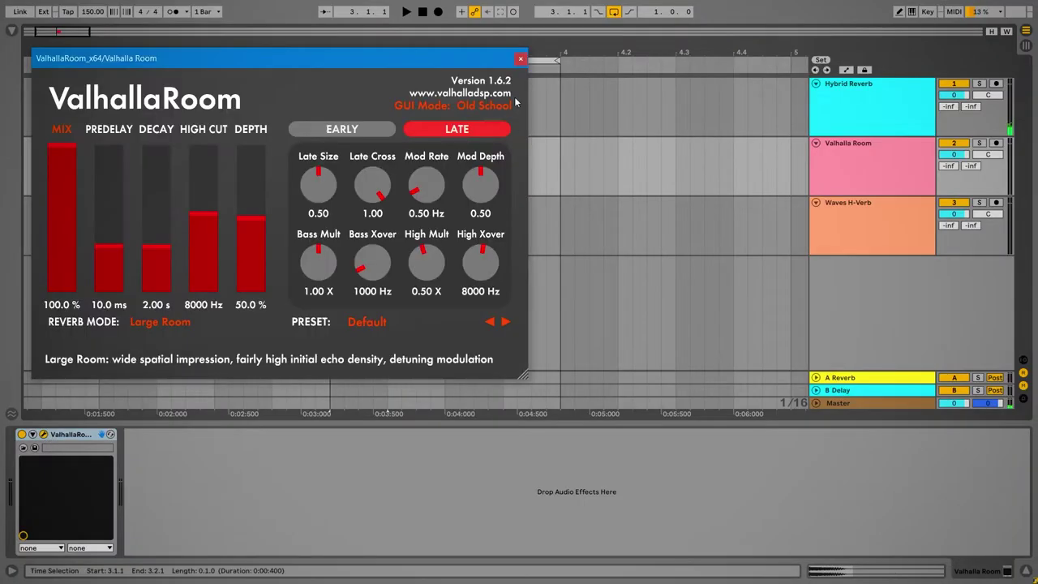
left_click_drag(326, 61, 508, 89)
key("space")
key("space")
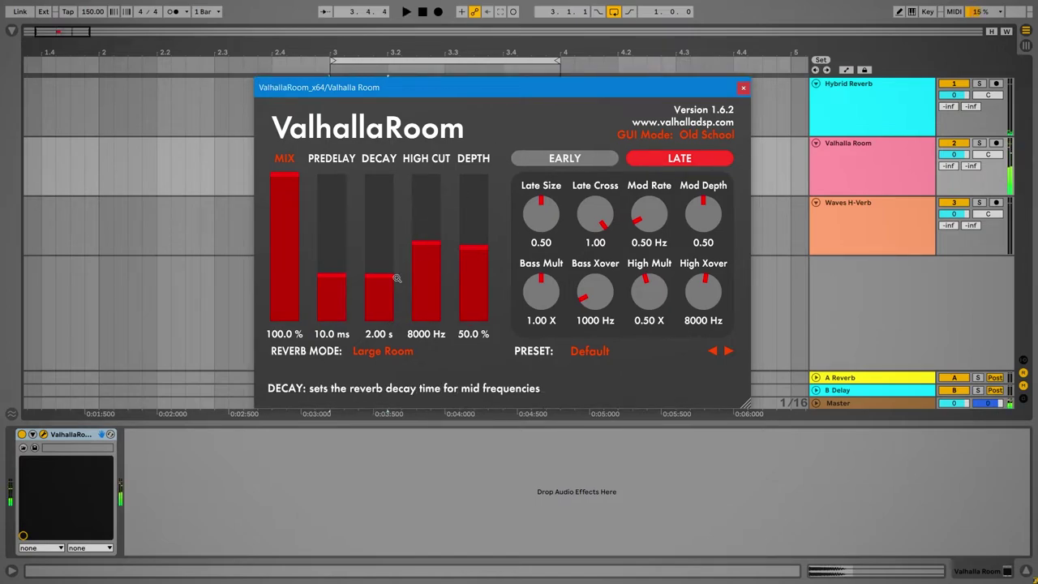
- Set ValhallaRoom's Decay to 2.09 s and raise Late Size to 1.00 with the loop playing
mouse_move(394, 281)
left_mouse_down()
mouse_move(395, 262)
mouse_move(388, 284)
mouse_move(390, 276)
left_mouse_up()
key("space")
left_click_drag(555, 222, 557, 208)
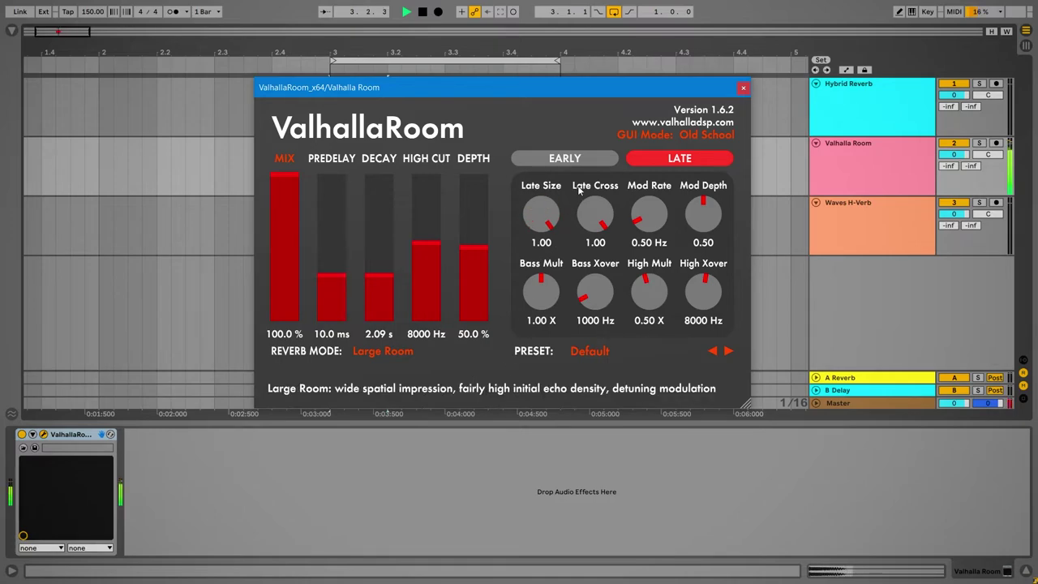
- Try Early Size at 1000 ms and compare it with Late Size at 1.00
left_click(564, 158)
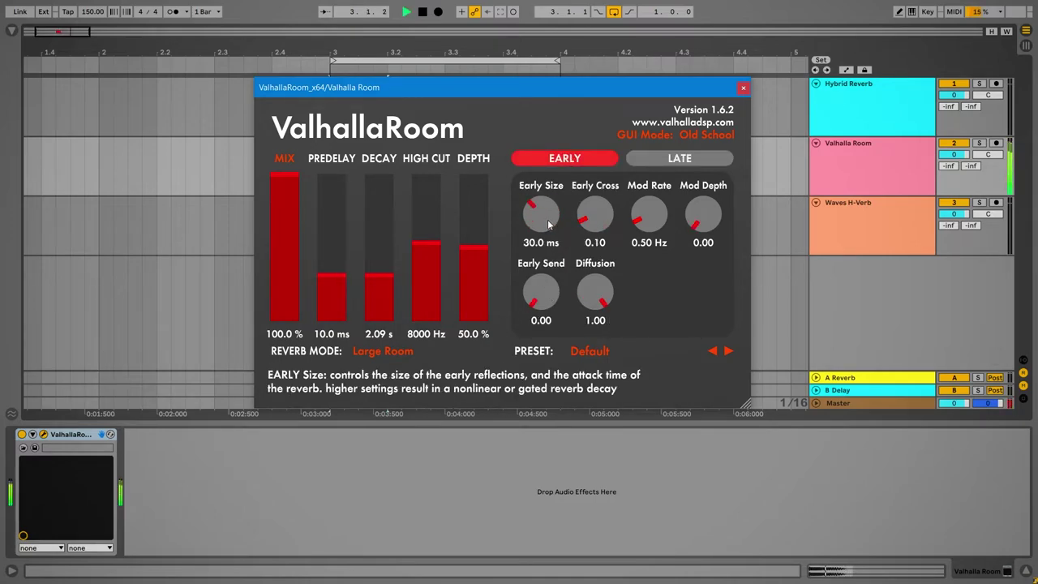
left_click_drag(548, 219, 582, 162)
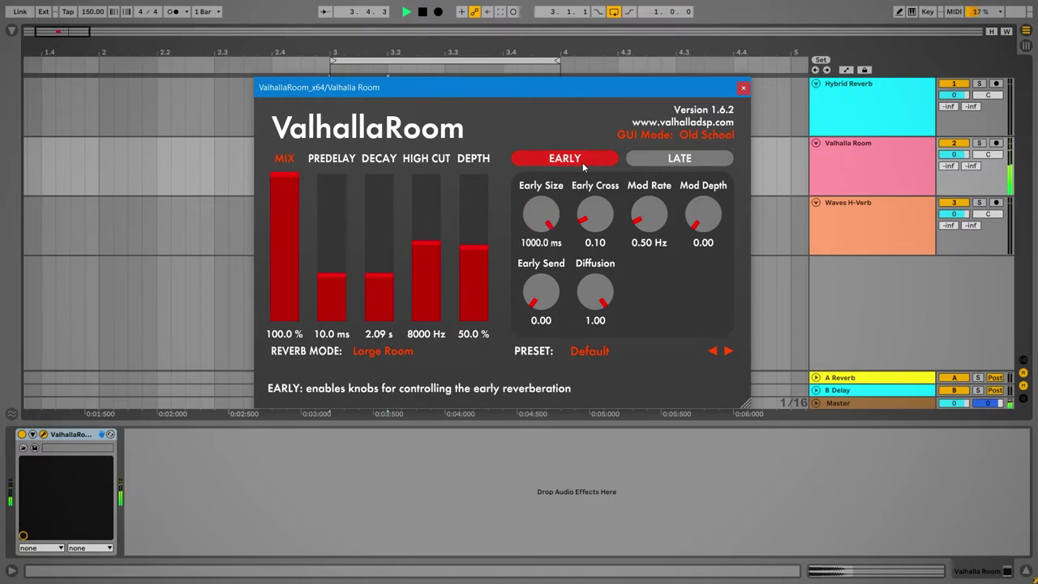
left_click(651, 157)
left_click_drag(542, 219, 585, 130)
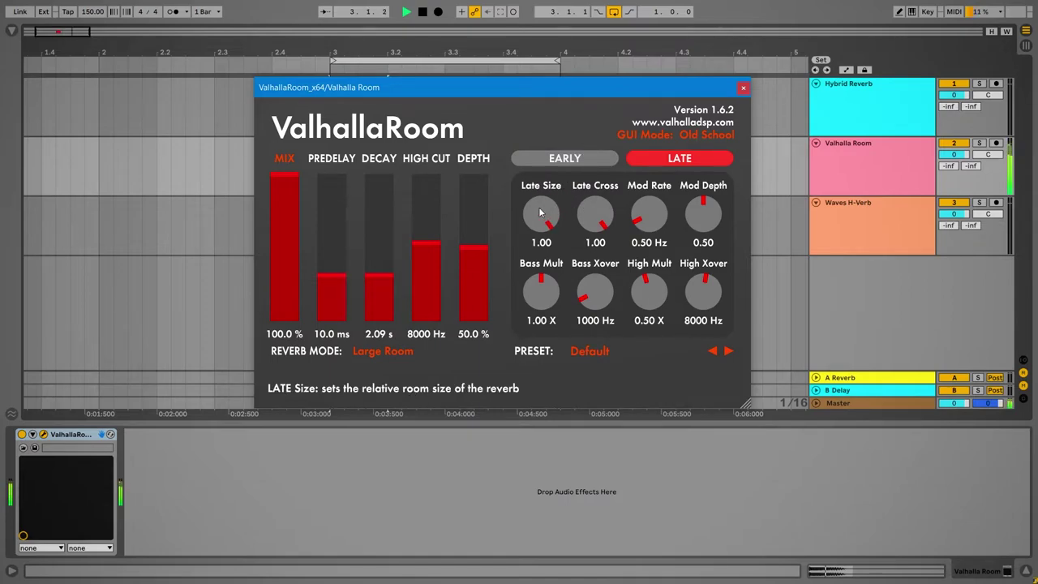
left_click_drag(540, 212, 579, 164)
- Reduce Early Size to 15.3 ms and Late Size to 0.14
left_click(581, 163)
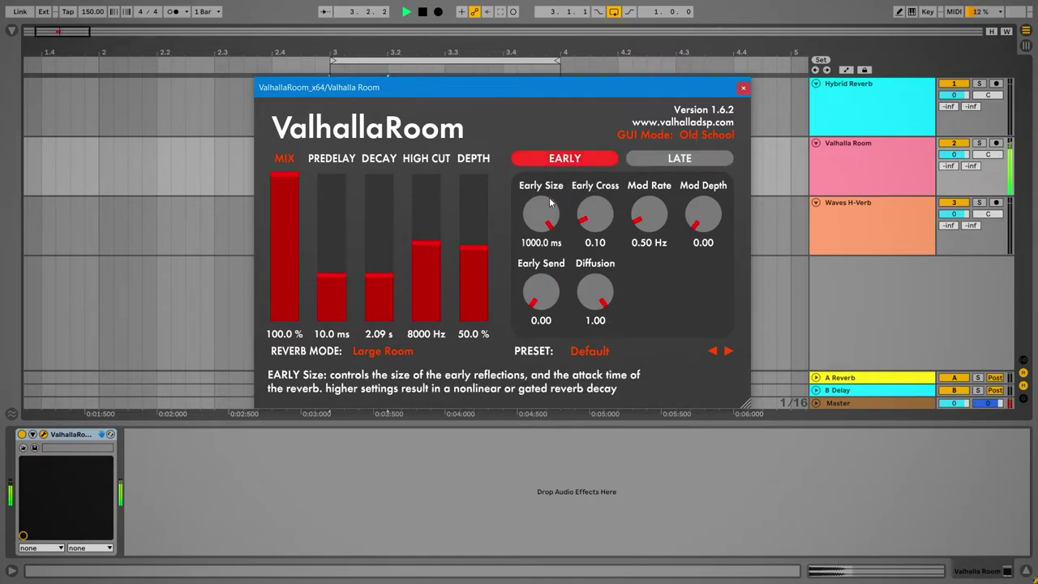
left_click_drag(541, 213, 524, 312)
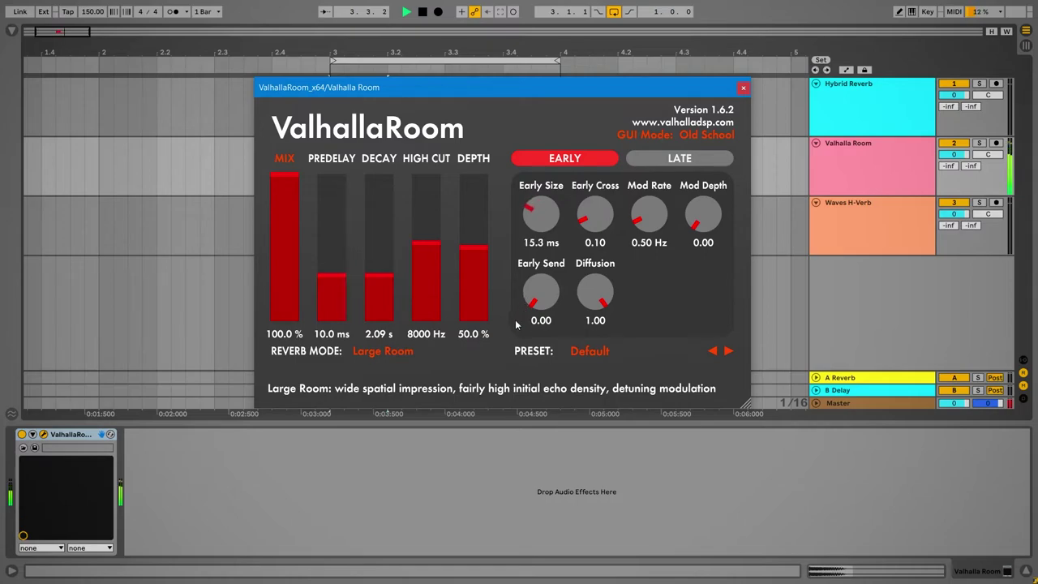
left_click(680, 158)
left_click_drag(541, 214, 505, 368)
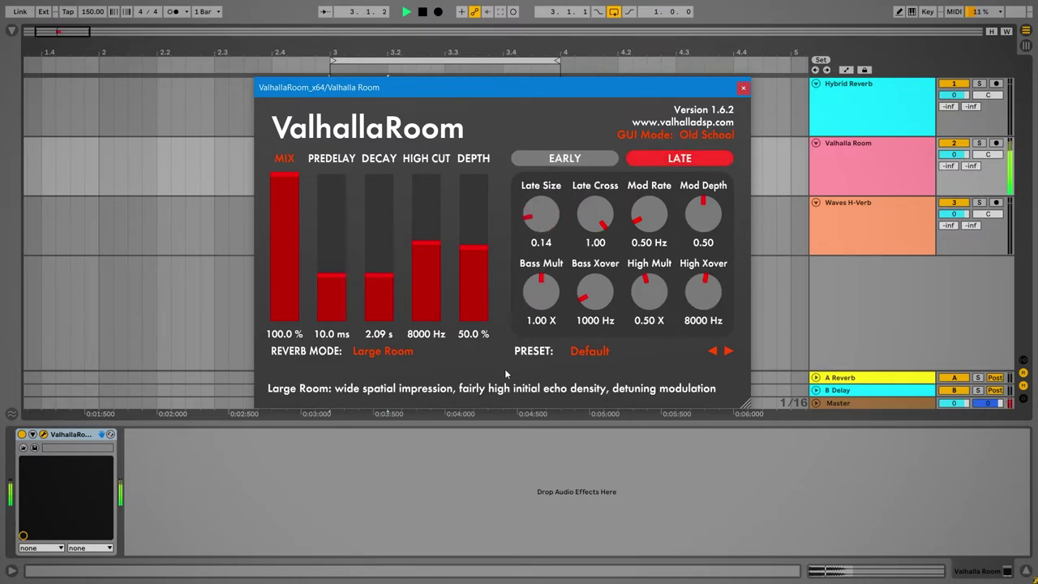
- Adjust the late reverb controls to Late Size 0.42, Late Cross 1.00 and Bass Xover 3690 Hz
left_click_drag(605, 215, 549, 395)
left_click_drag(541, 213, 566, 165)
left_click_drag(595, 213, 827, 67)
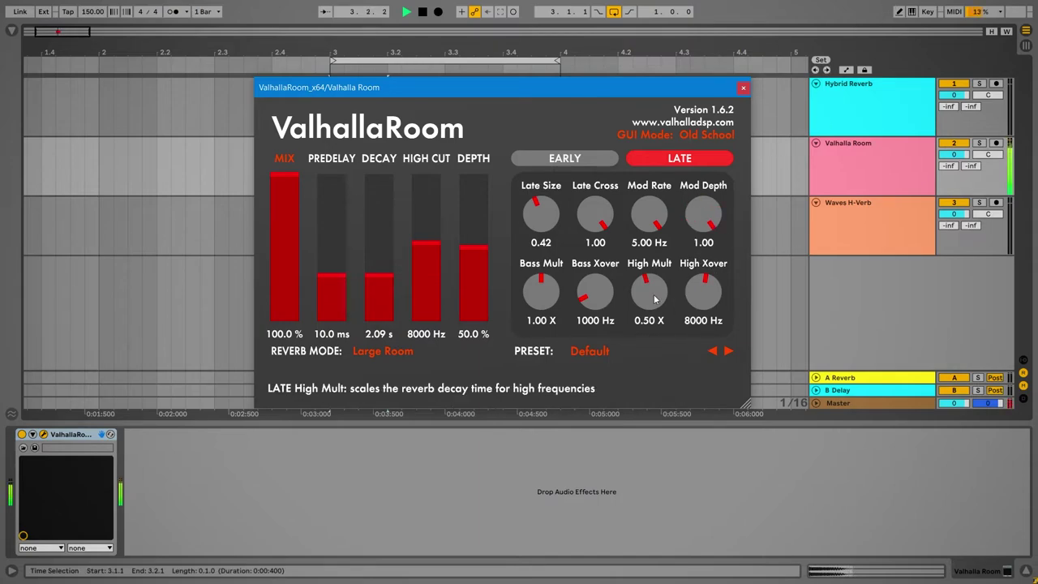
left_click_drag(596, 291, 641, 214)
left_click_drag(595, 290, 596, 314)
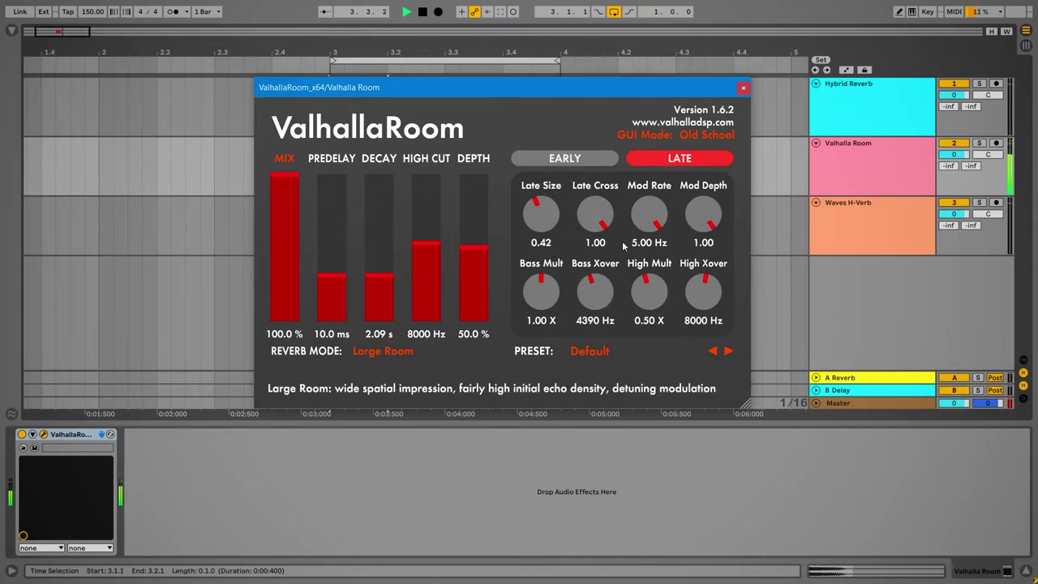
- Try the Bright Room reverb mode on the playing loop
left_click(382, 350)
left_click(397, 405)
key("space")
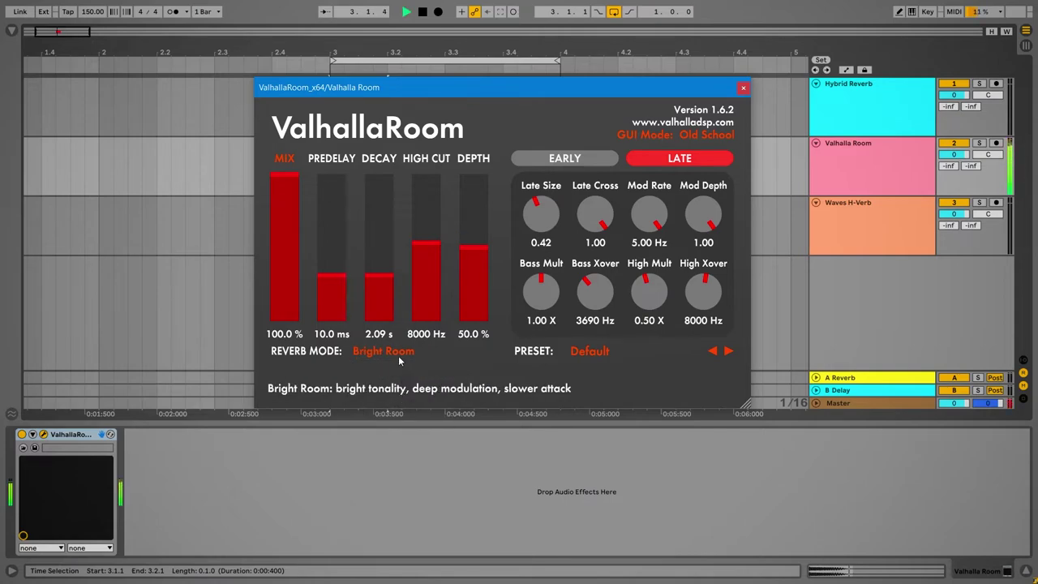
- Change the reverb mode to Large Chamber and audition the clip
left_click(398, 357)
left_click(397, 352)
left_click(391, 426)
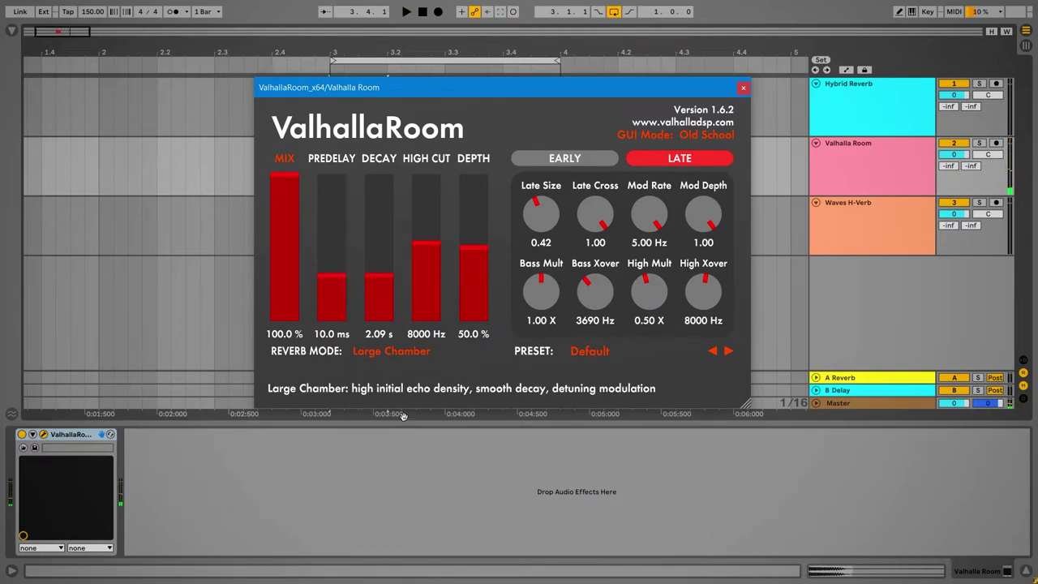
key("space")
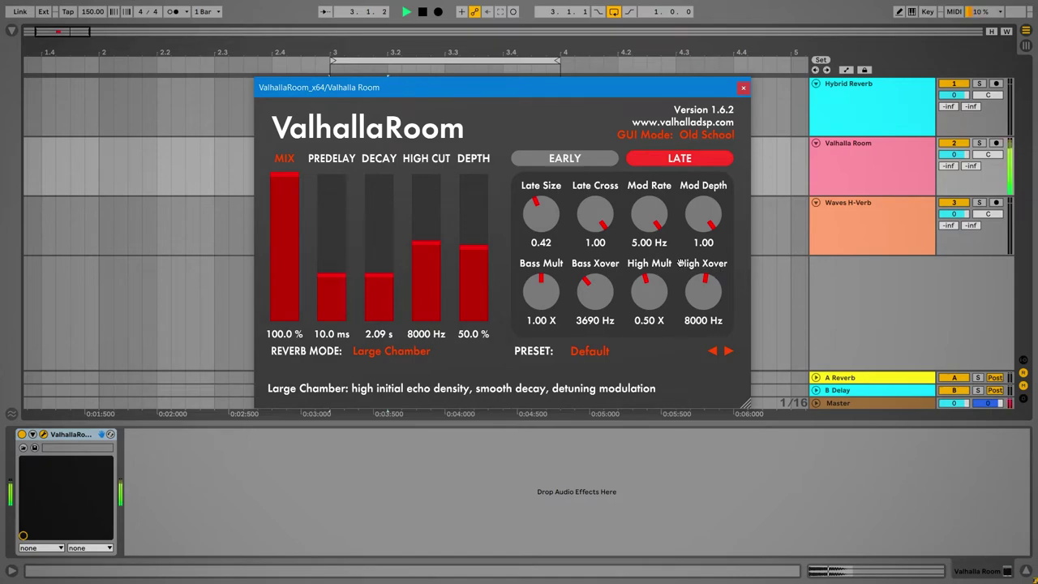
key("space")
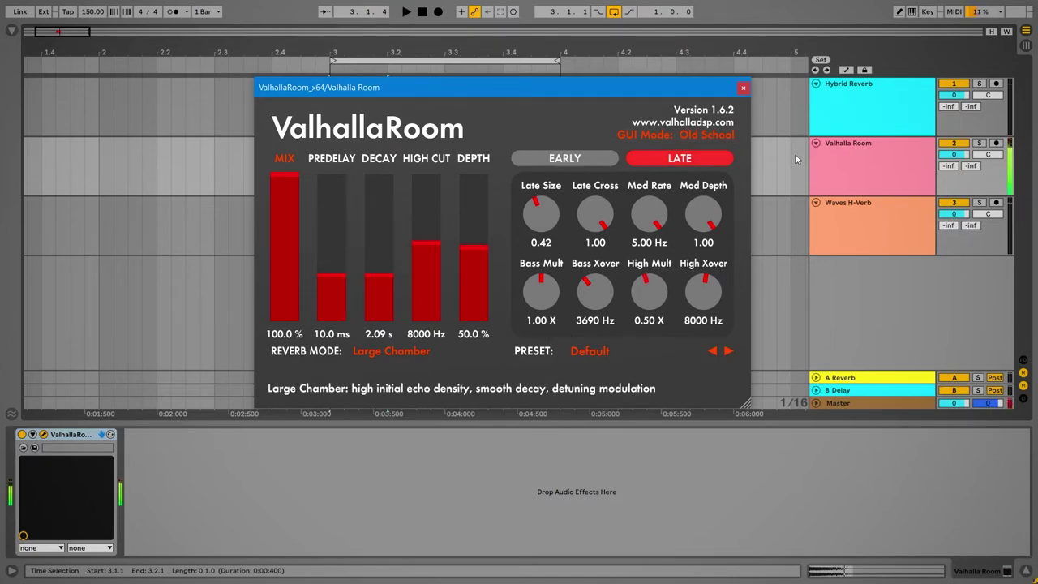
- Restart playback and set Bass Mult to 2.00 X and Bass Xover to 3090 Hz
key("space")
left_click_drag(548, 296, 541, 276)
mouse_move(600, 296)
left_mouse_down()
mouse_move(614, 278)
mouse_move(597, 328)
mouse_move(602, 300)
left_mouse_up()
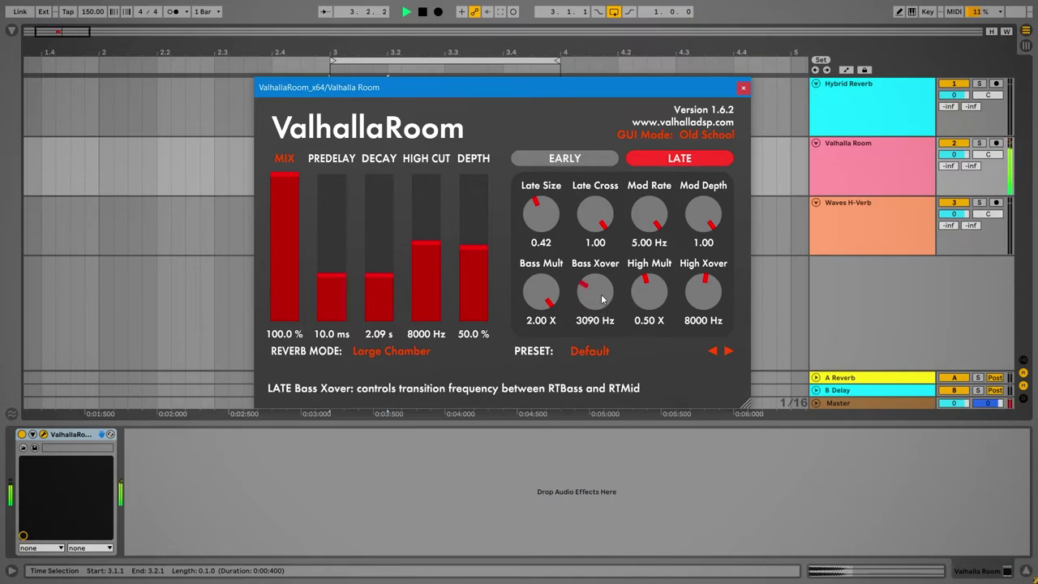